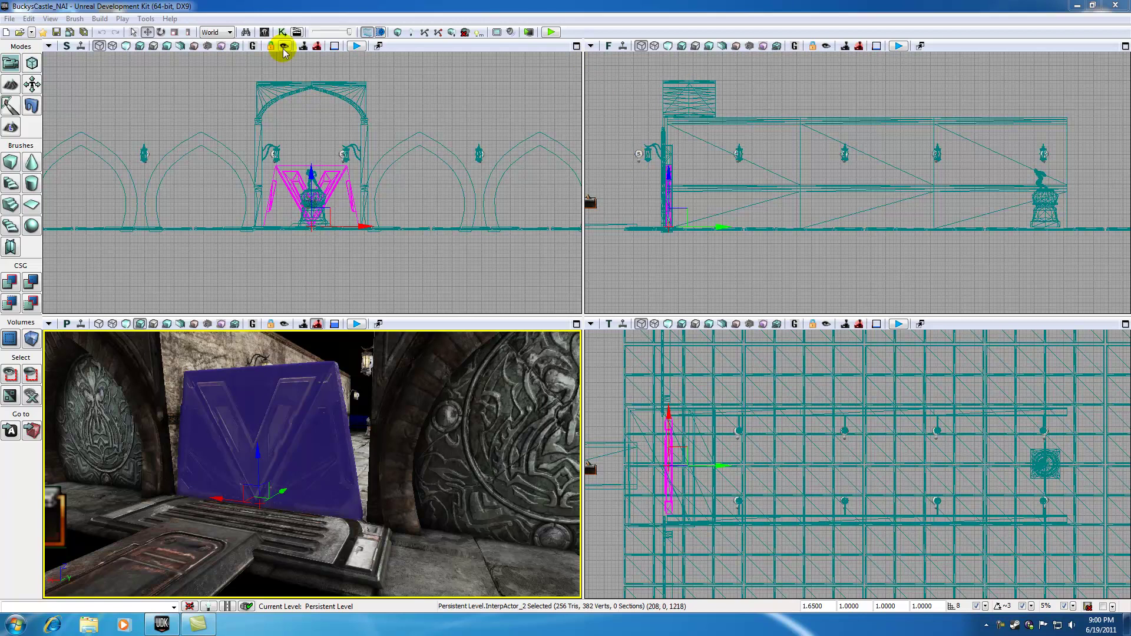
# - Open the door's Matinee sequence and display the UnrealMatinee Curve Editor panel
pyautogui.click(296, 33)
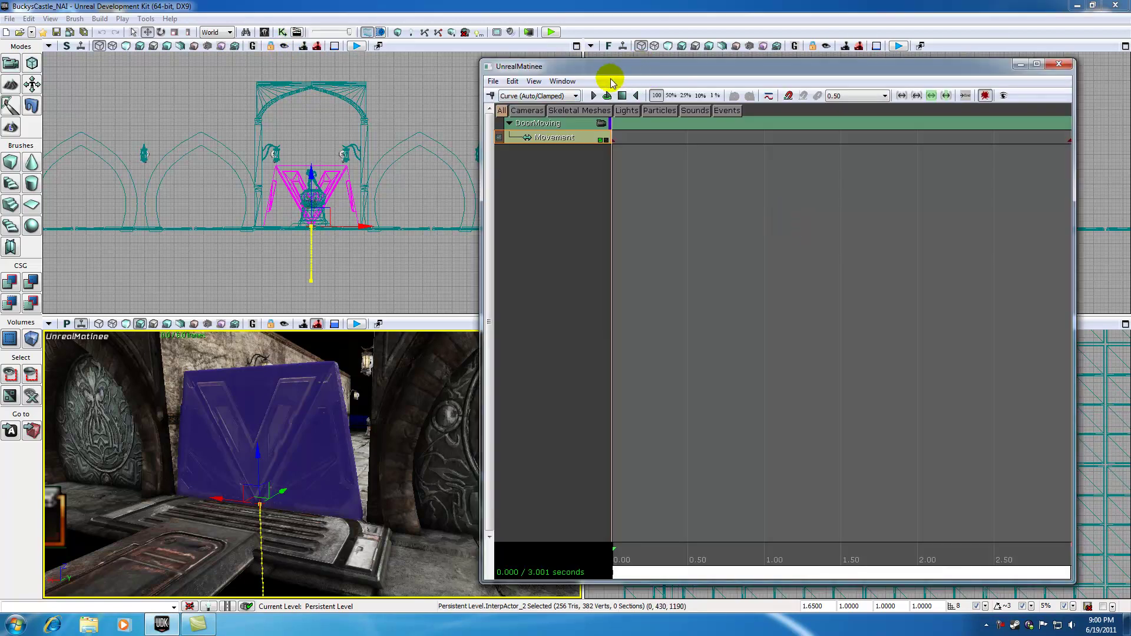
pyautogui.click(563, 82)
pyautogui.click(573, 93)
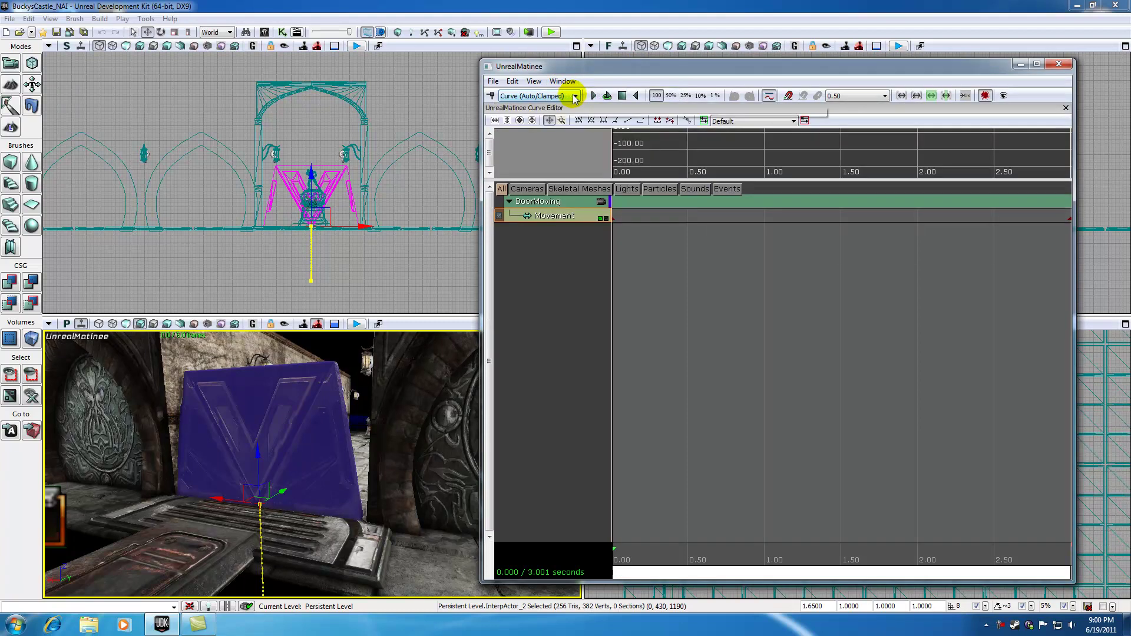
pyautogui.click(769, 96)
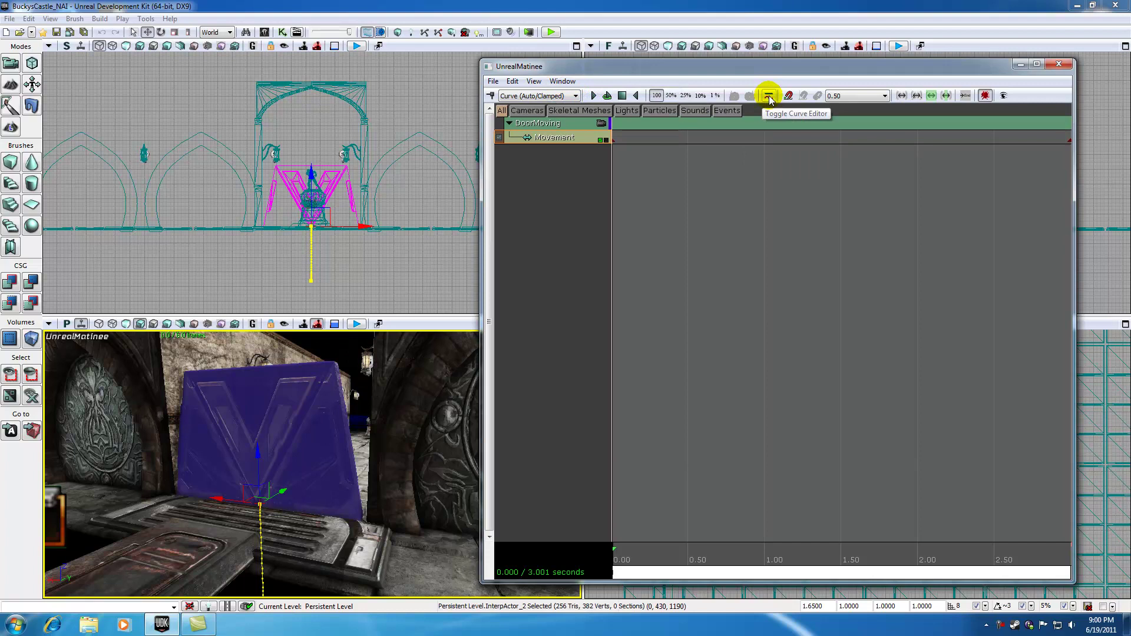
pyautogui.click(768, 96)
# - Enlarge the Curve Editor and graph the DoorMoving Movement track's curve, panned to its start
pyautogui.moveTo(798, 180); pyautogui.dragTo(798, 272)
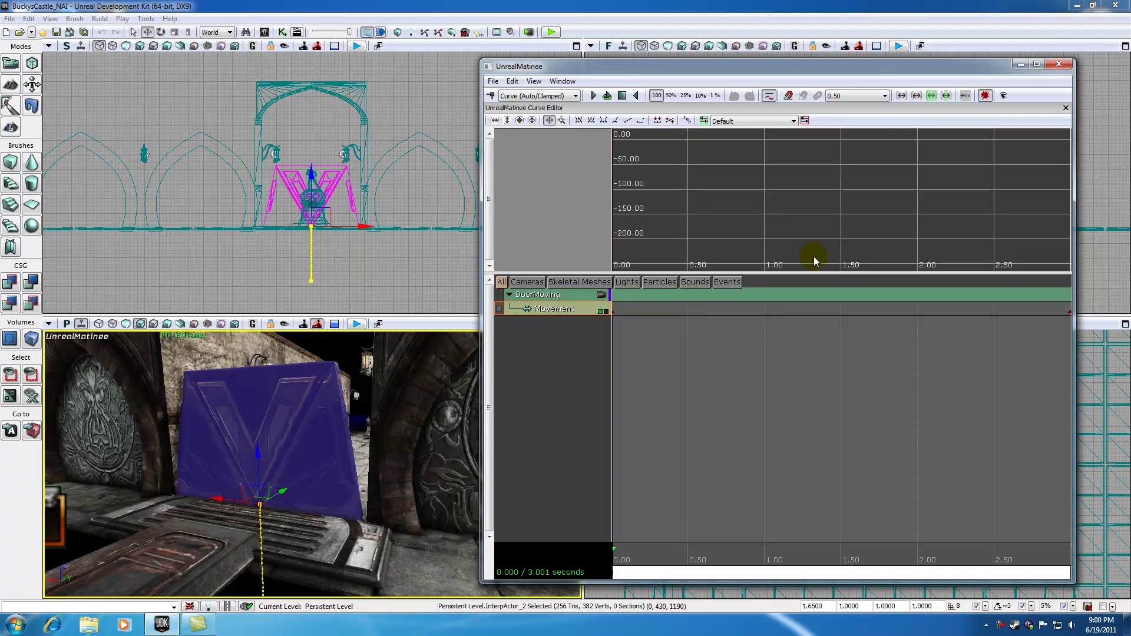
pyautogui.click(557, 297)
pyautogui.click(558, 307)
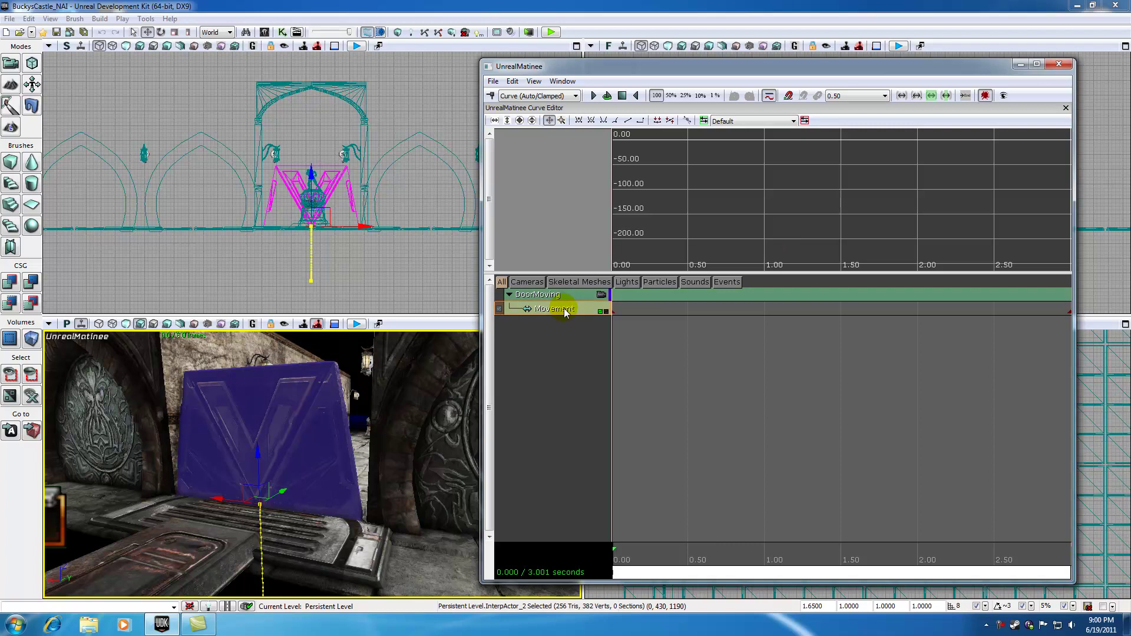
pyautogui.click(605, 312)
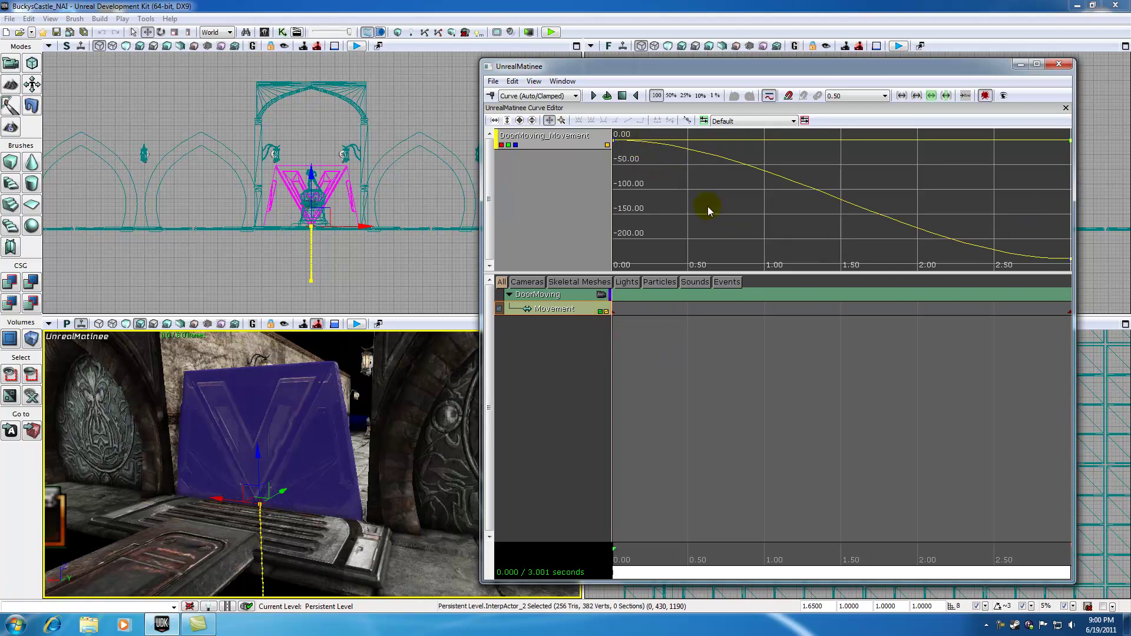
pyautogui.moveTo(708, 209); pyautogui.dragTo(932, 230)
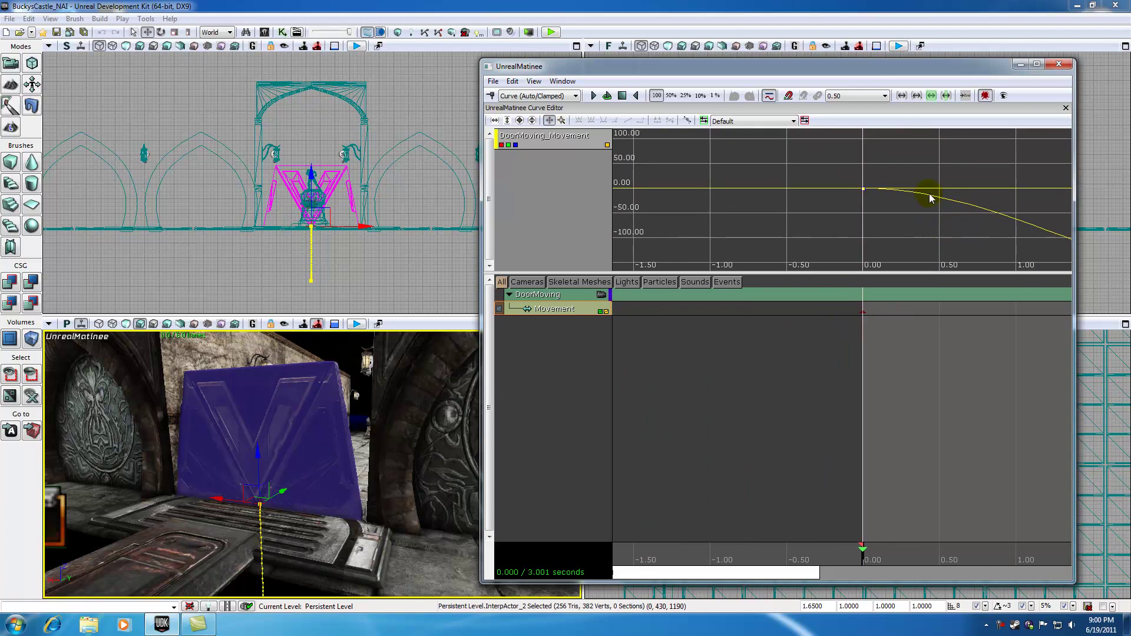
pyautogui.click(520, 121)
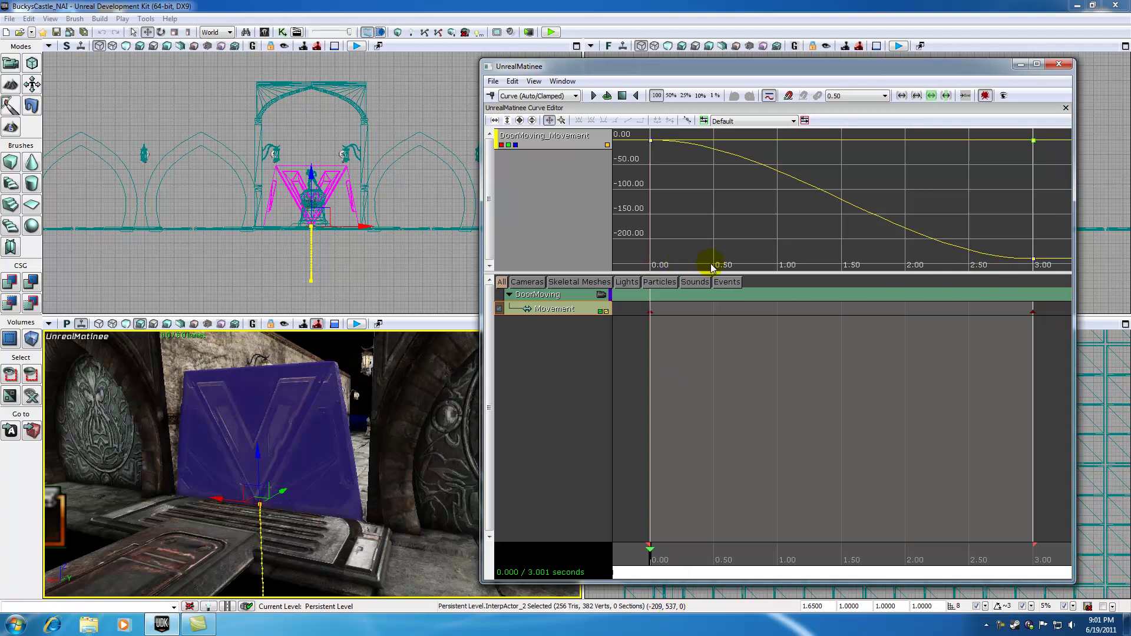
pyautogui.click(655, 560)
pyautogui.moveTo(655, 560); pyautogui.dragTo(647, 530)
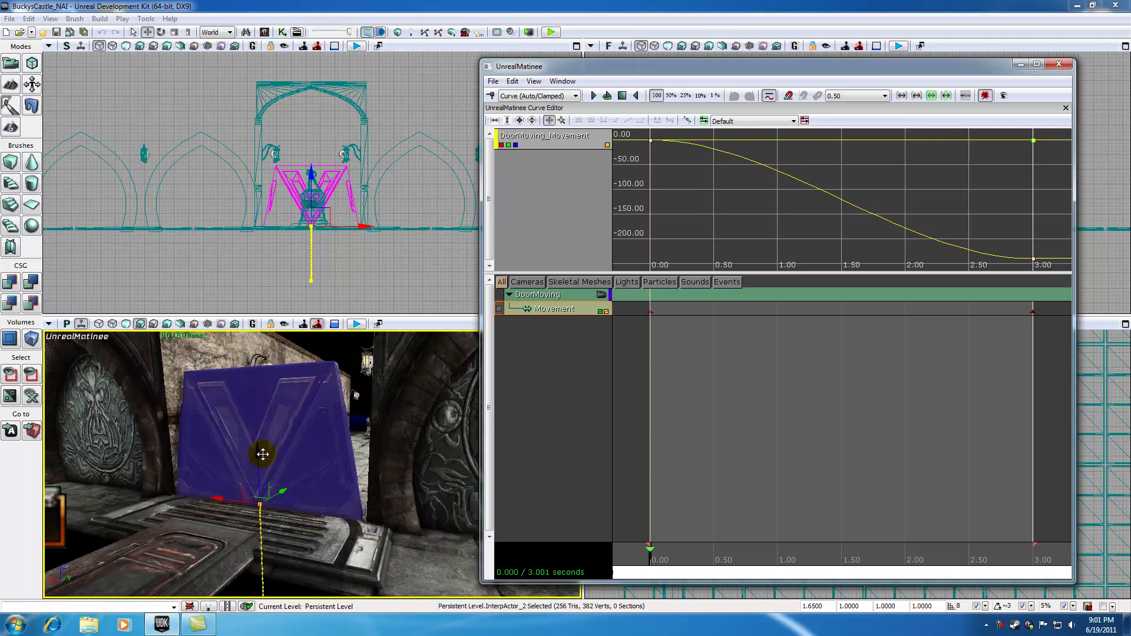
# - Toggle the X, Y and Z channel curves of DoorMoving_Movement to compare them
pyautogui.click(509, 145)
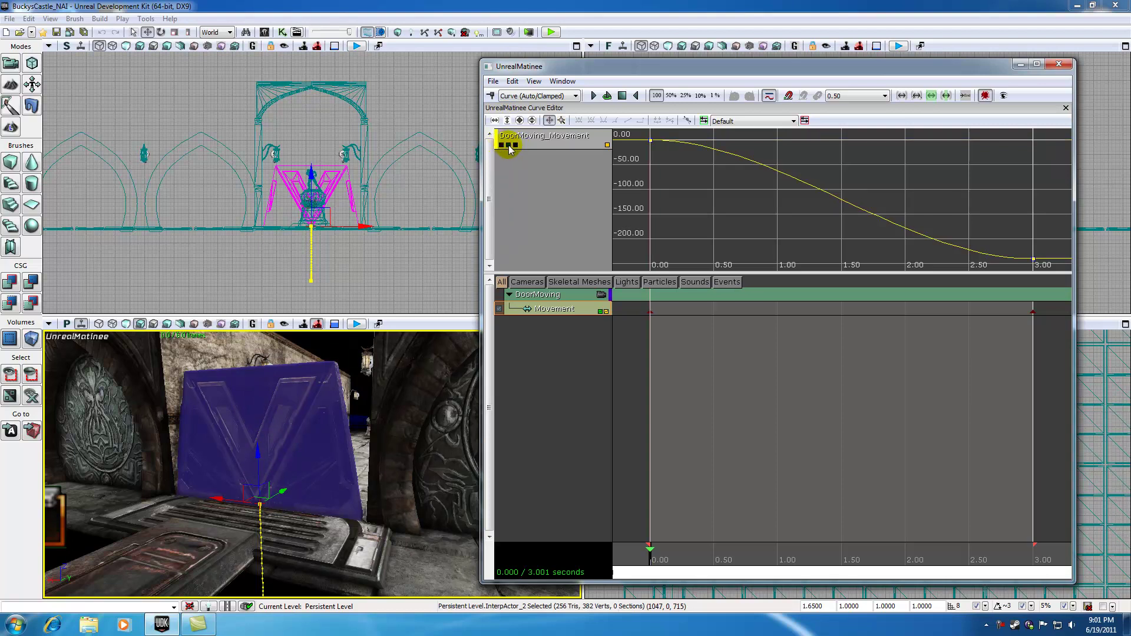
pyautogui.click(516, 145)
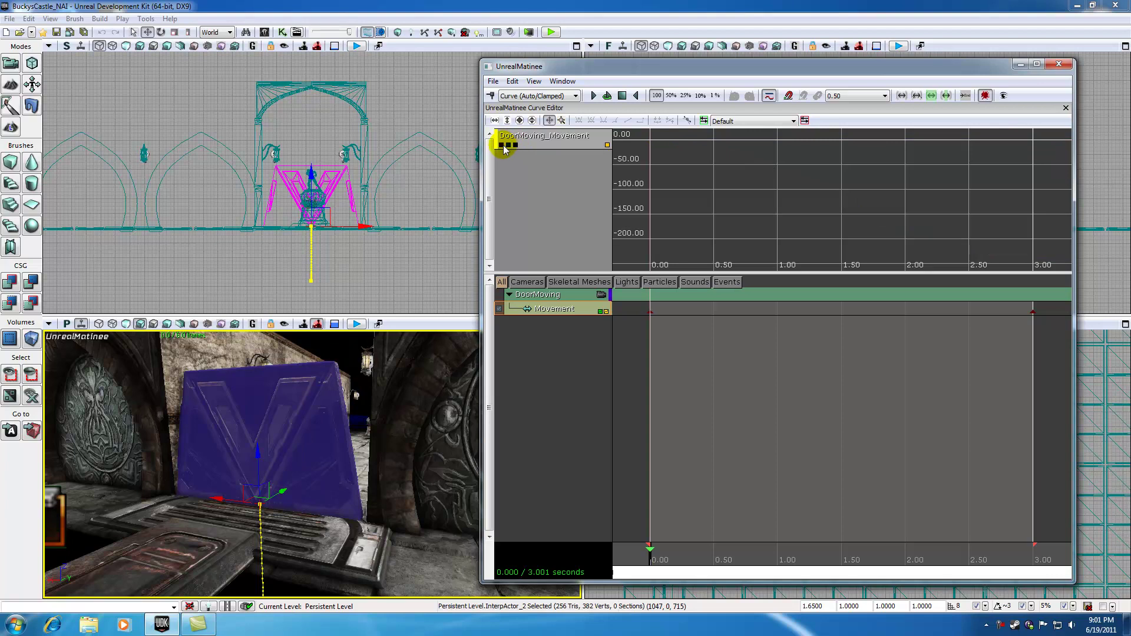
pyautogui.click(502, 145)
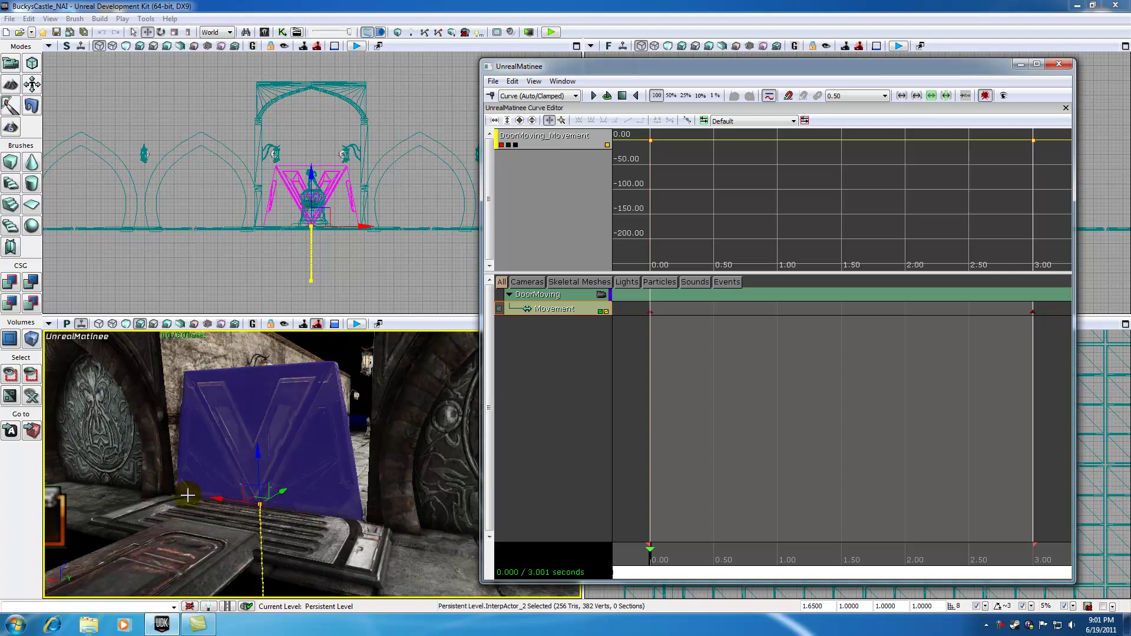
pyautogui.click(516, 145)
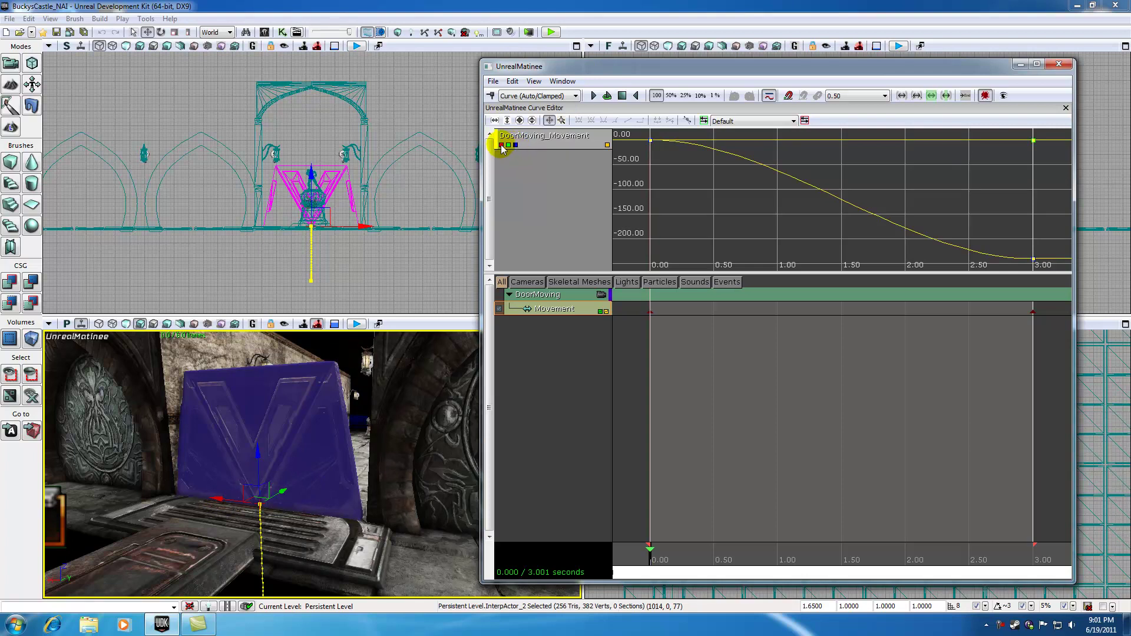
pyautogui.click(515, 144)
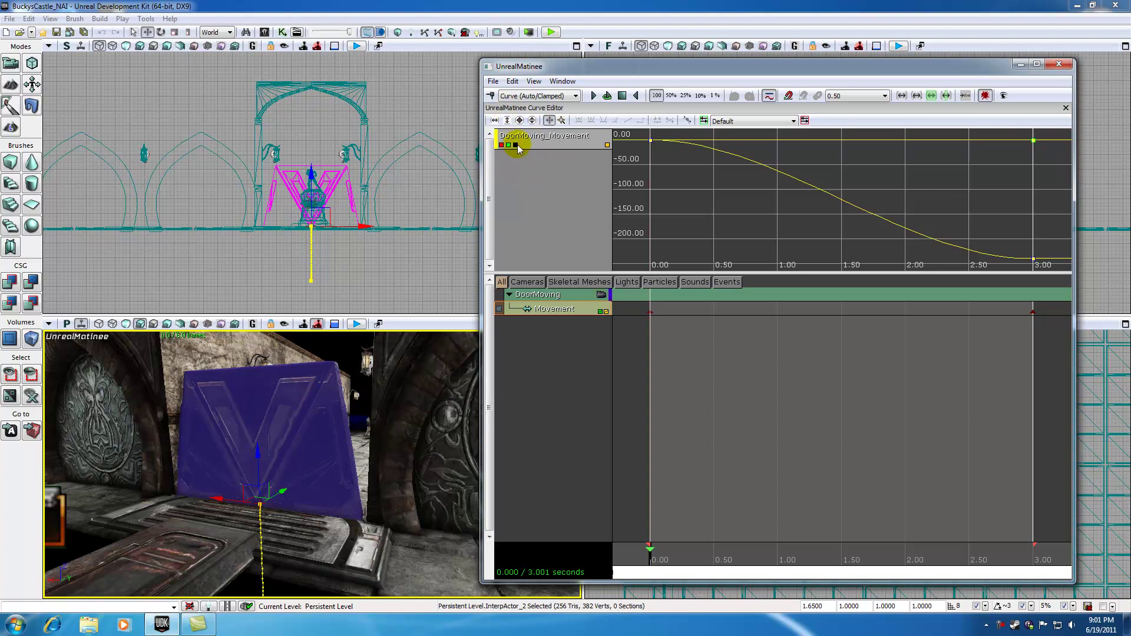
pyautogui.click(514, 144)
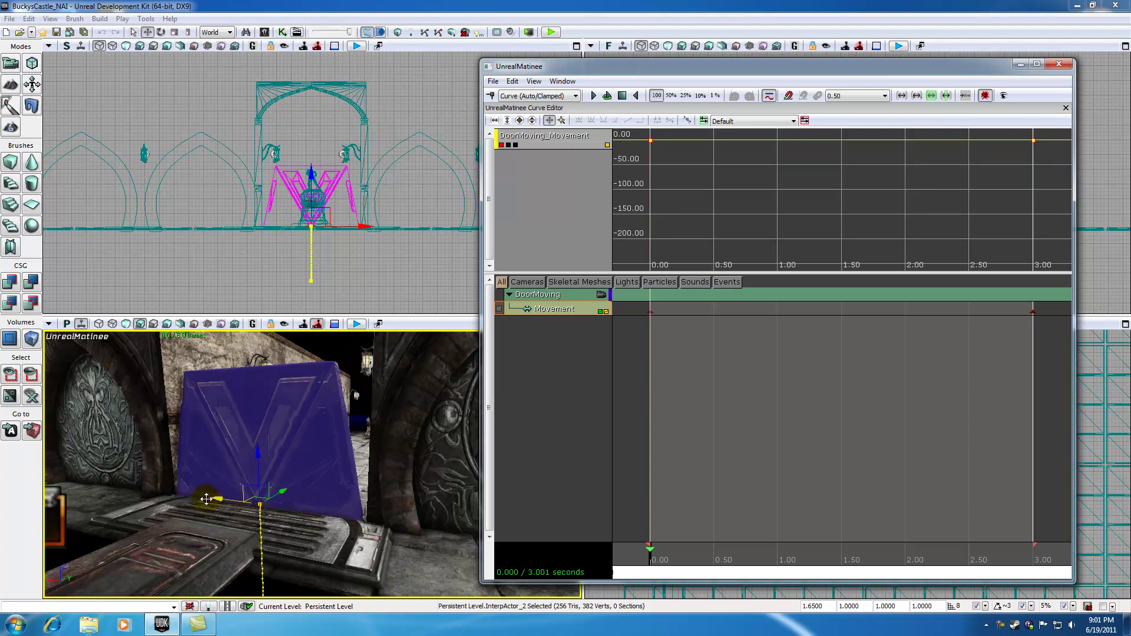
# - Scrub the door to 1.2 and about 1.66 seconds while viewing the Y channel
pyautogui.moveTo(650, 550); pyautogui.dragTo(746, 546)
pyautogui.click(651, 140)
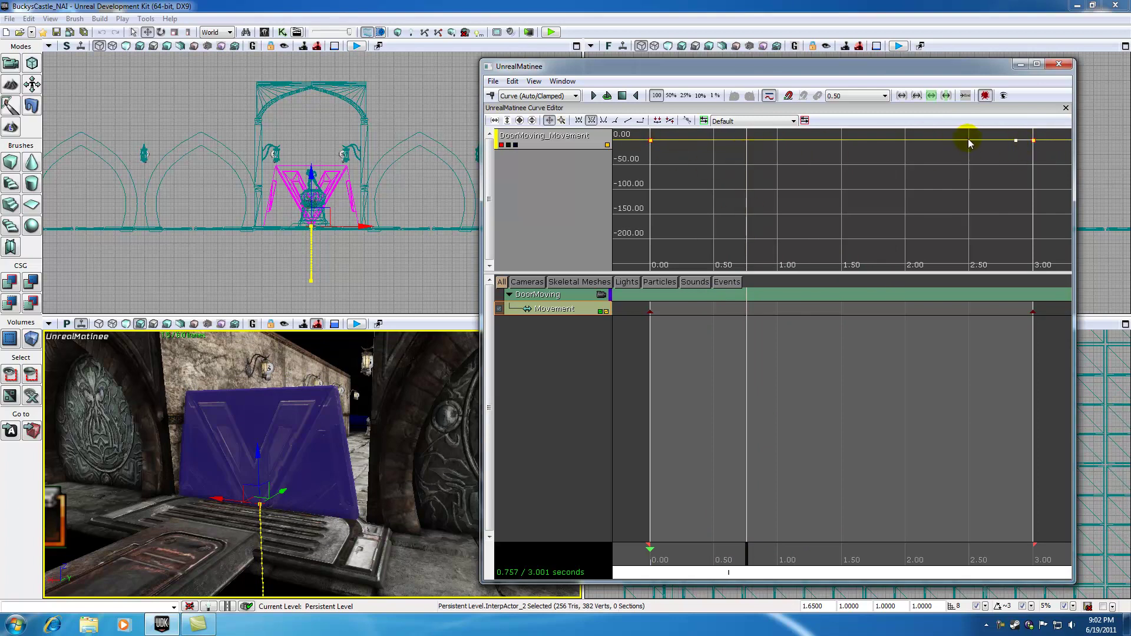
pyautogui.click(501, 145)
pyautogui.click(509, 145)
pyautogui.moveTo(745, 550)
pyautogui.mouseDown()
pyautogui.moveTo(807, 550)
pyautogui.moveTo(714, 548)
pyautogui.moveTo(896, 543)
pyautogui.moveTo(785, 553)
pyautogui.mouseUp()
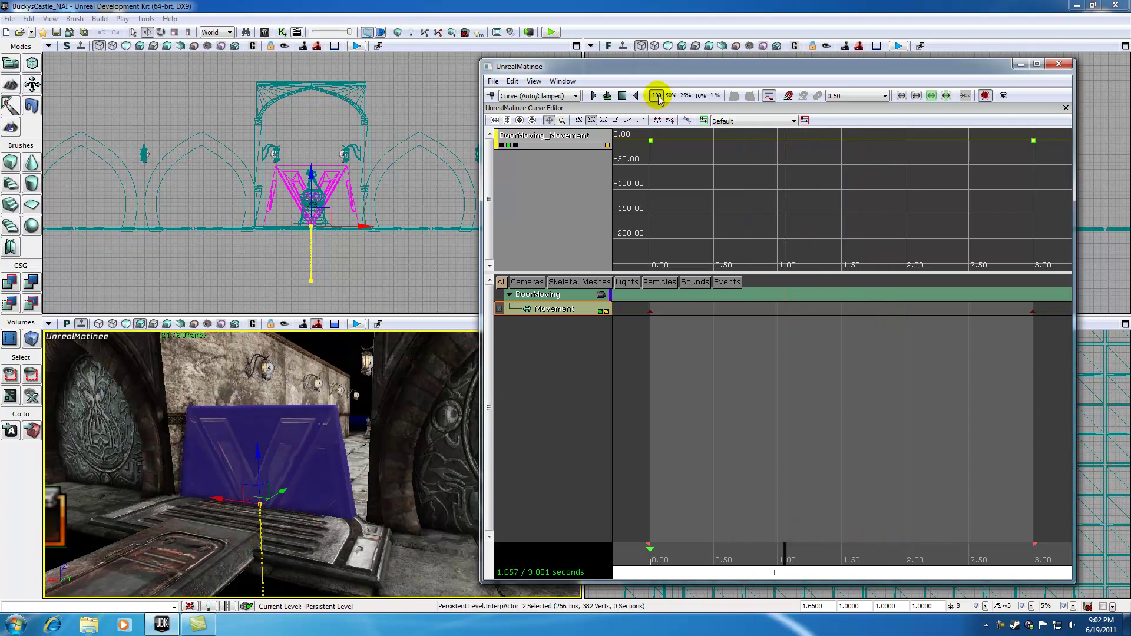
# - Show only the Z channel and scrub the door's motion around 1.5–1.7 seconds
pyautogui.moveTo(653, 147)
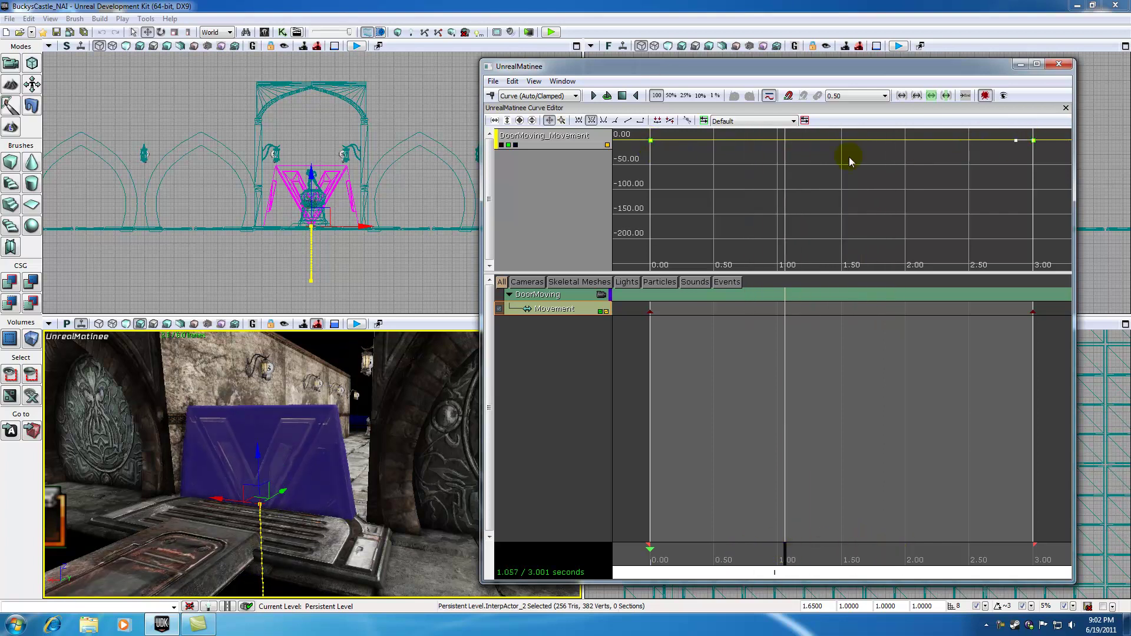
pyautogui.click(509, 145)
pyautogui.click(516, 146)
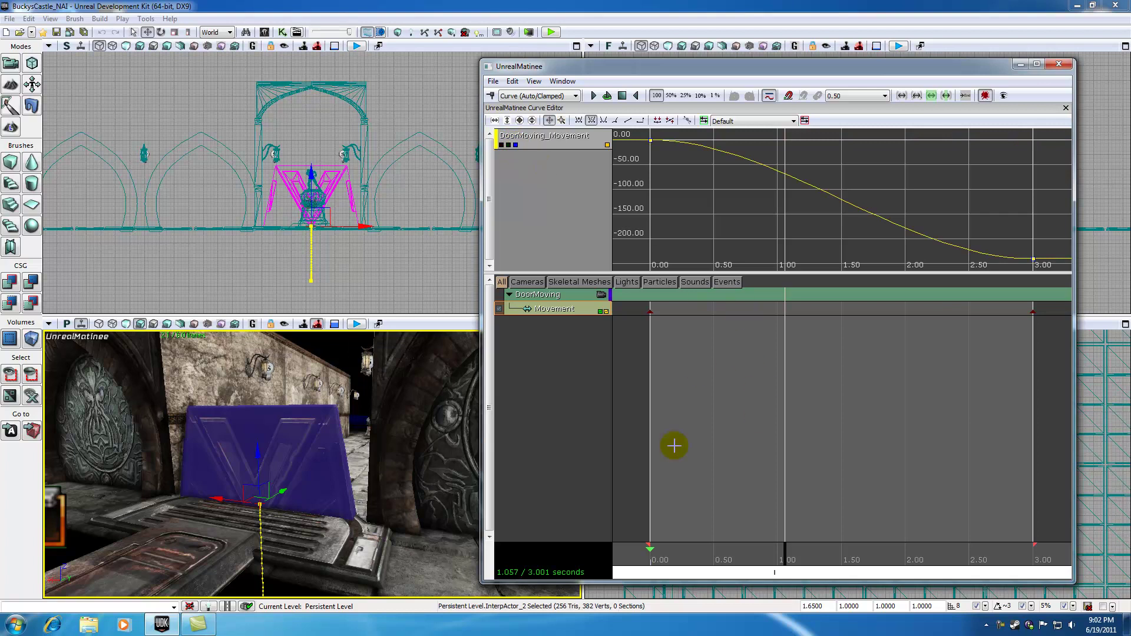
pyautogui.moveTo(785, 553)
pyautogui.mouseDown()
pyautogui.moveTo(709, 545)
pyautogui.moveTo(859, 545)
pyautogui.moveTo(707, 531)
pyautogui.moveTo(648, 549)
pyautogui.moveTo(690, 537)
pyautogui.moveTo(990, 536)
pyautogui.mouseUp()
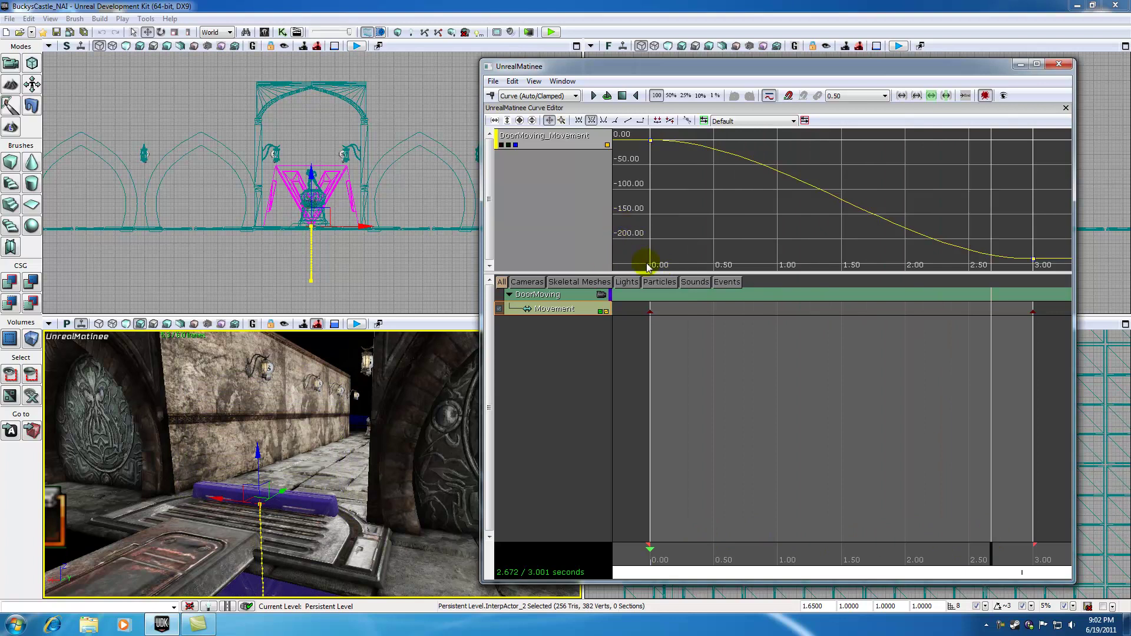
pyautogui.moveTo(992, 548)
pyautogui.mouseDown()
pyautogui.moveTo(652, 545)
pyautogui.moveTo(1013, 556)
pyautogui.moveTo(646, 539)
pyautogui.mouseUp()
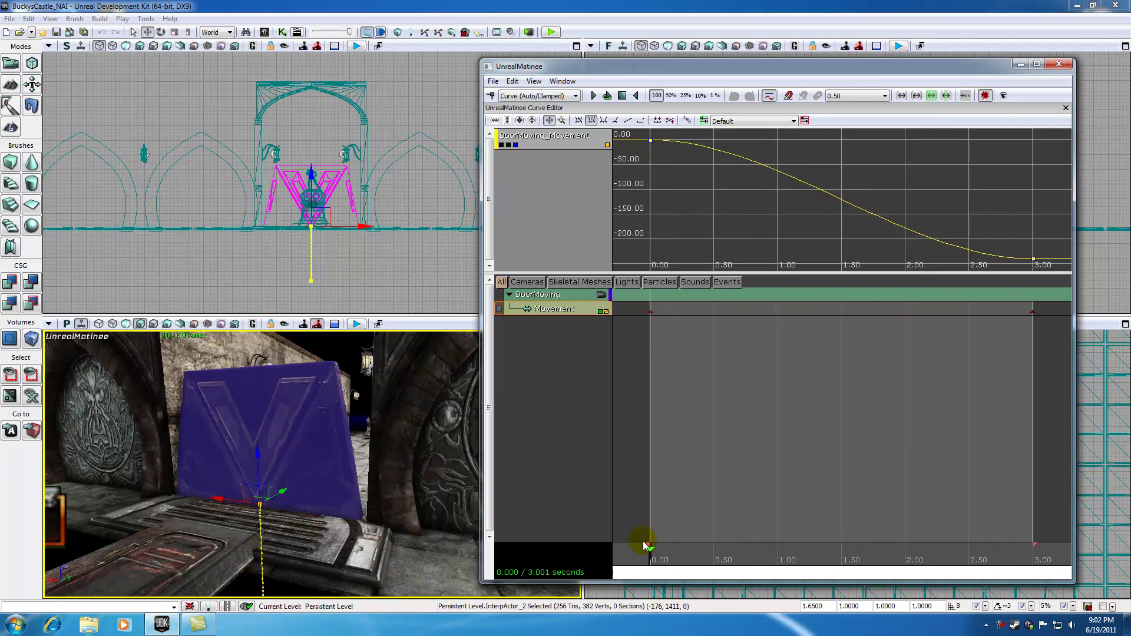
# - Cycle the red, green and blue channel toggles, leaving only the blue Z curve visible
pyautogui.click(508, 145)
pyautogui.click(501, 145)
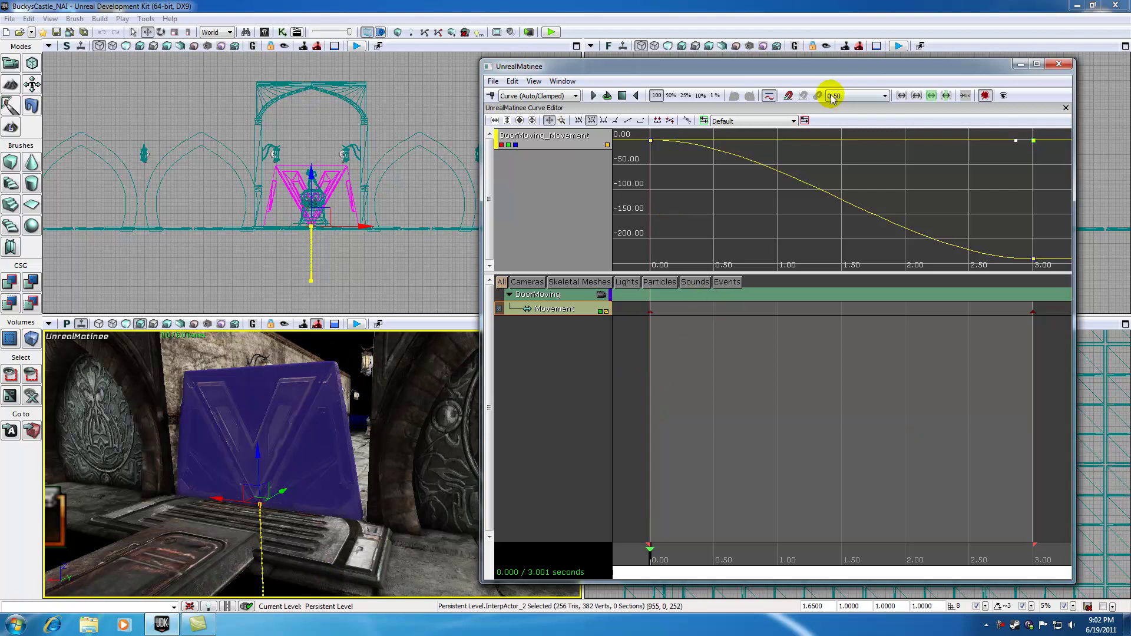
pyautogui.click(501, 145)
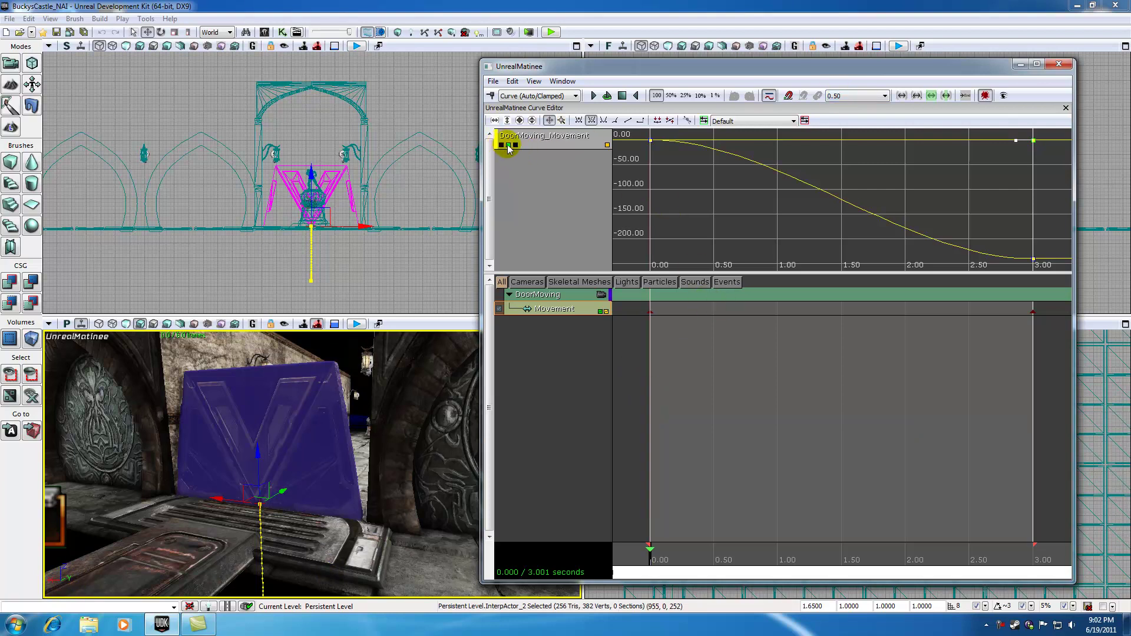
pyautogui.click(508, 145)
pyautogui.click(515, 144)
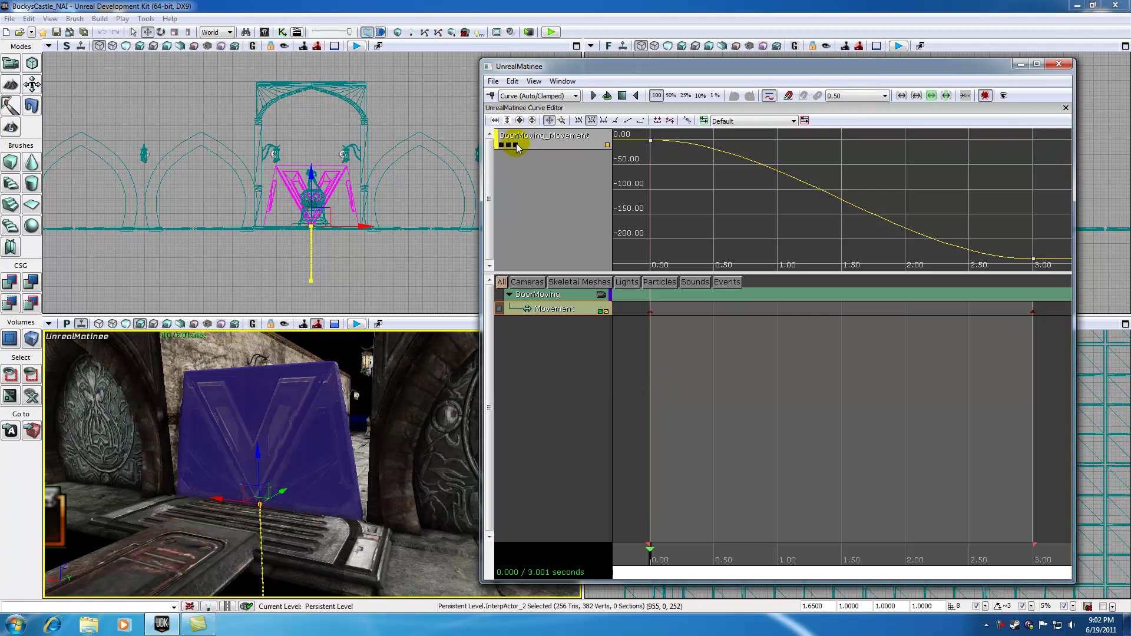
pyautogui.click(515, 145)
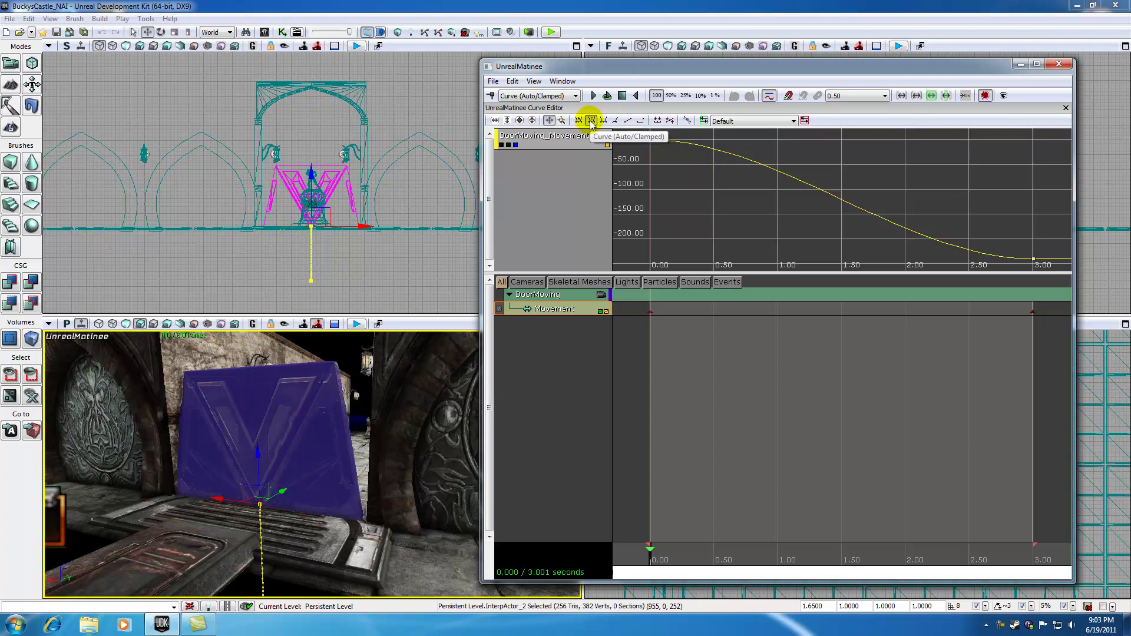
# - Scrub the door down its Z curve, stopping near 1.0 seconds, and read the first key's value
pyautogui.click(654, 562)
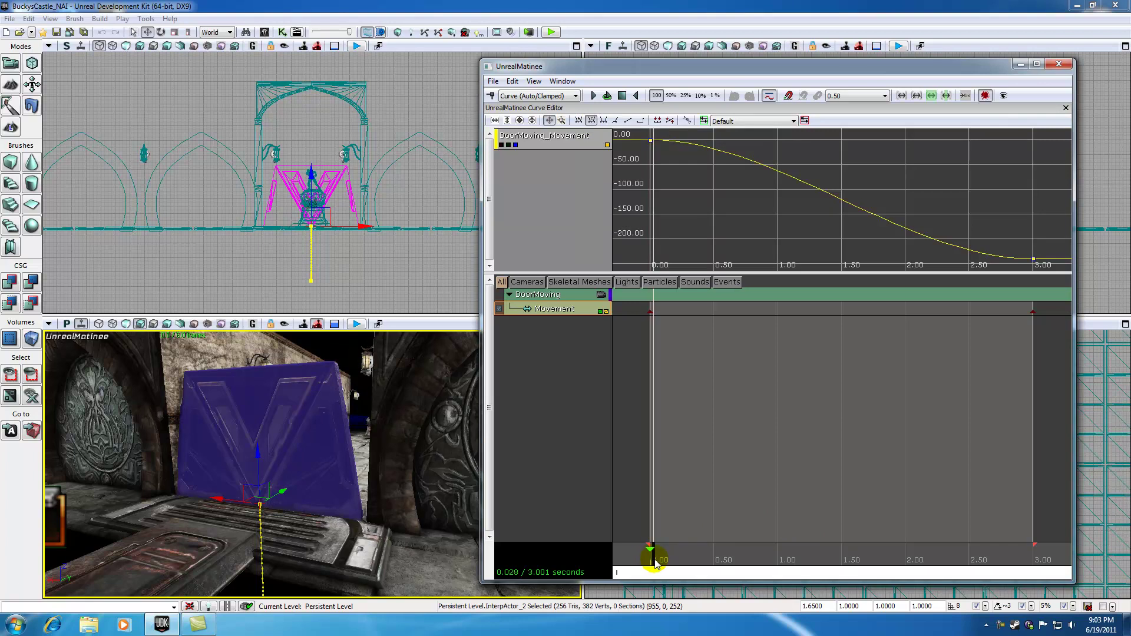
pyautogui.moveTo(655, 563); pyautogui.dragTo(667, 559)
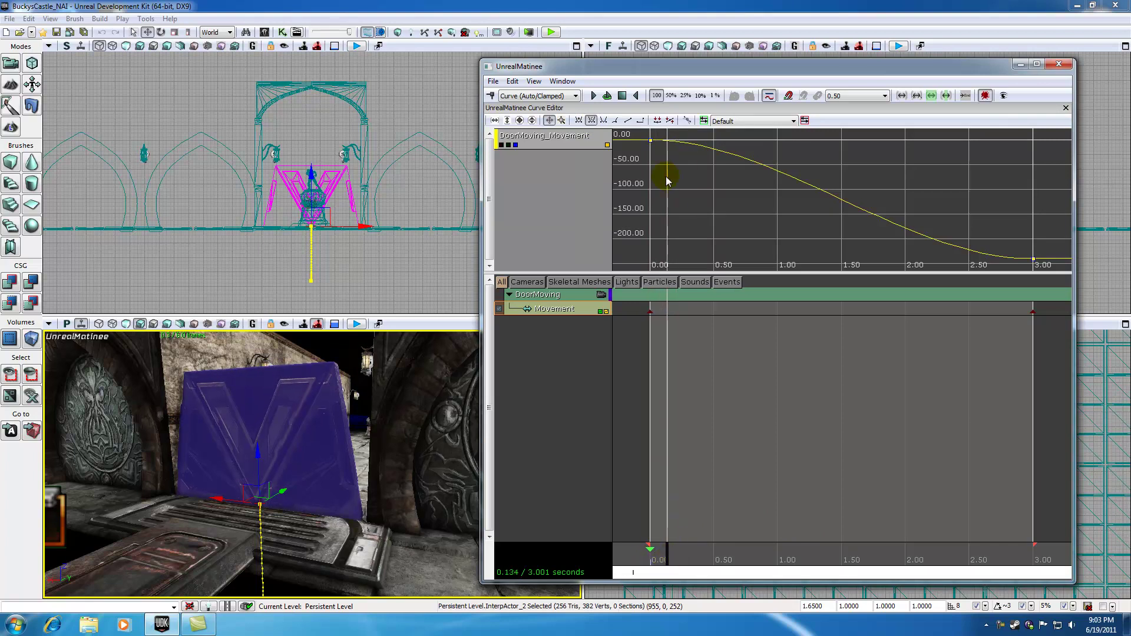
pyautogui.moveTo(652, 143)
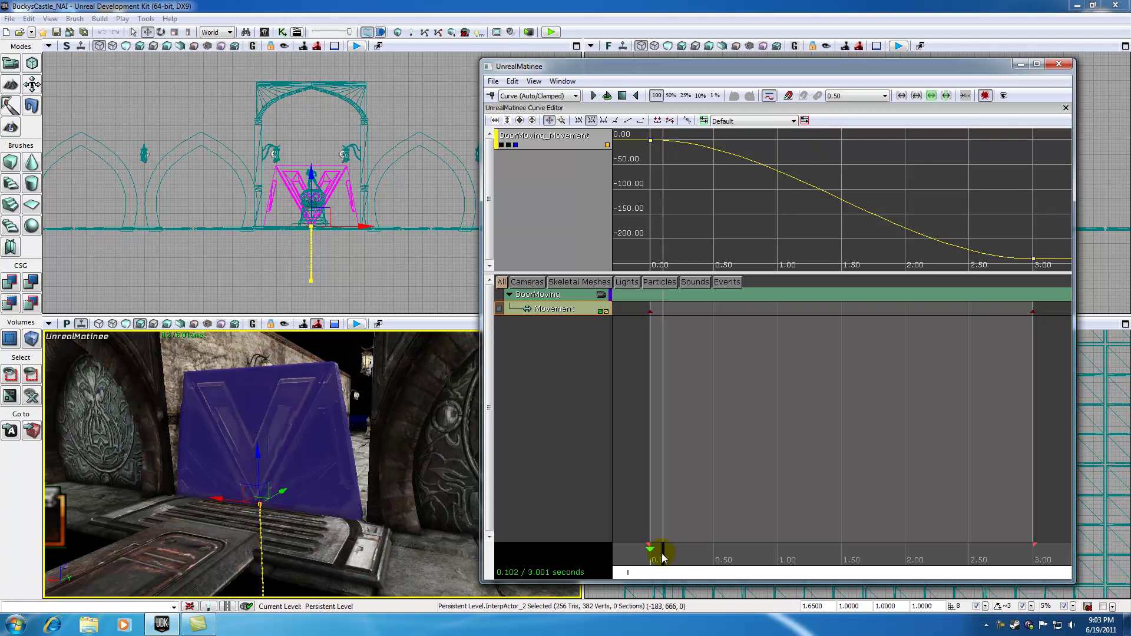
pyautogui.moveTo(662, 556); pyautogui.dragTo(834, 547)
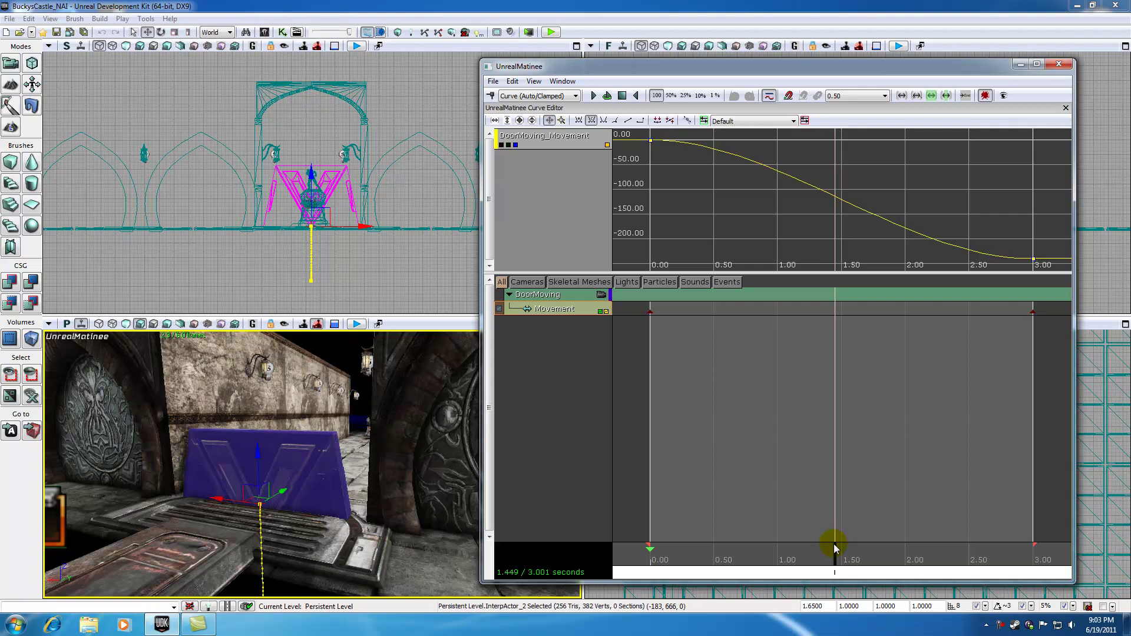
pyautogui.moveTo(838, 546); pyautogui.dragTo(778, 548)
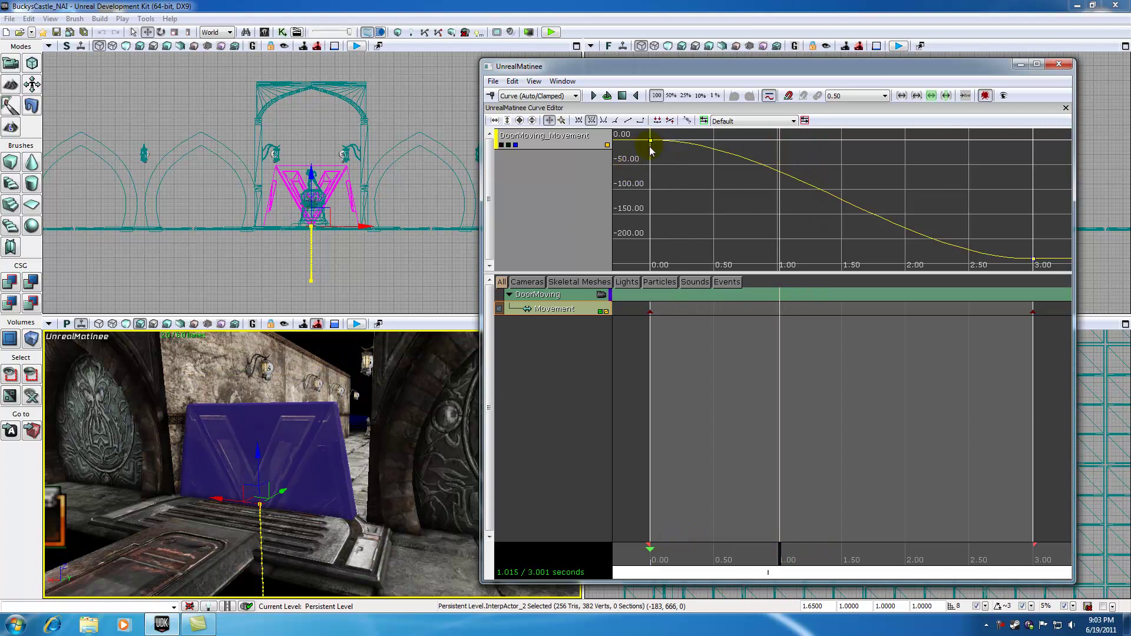
pyautogui.moveTo(652, 143)
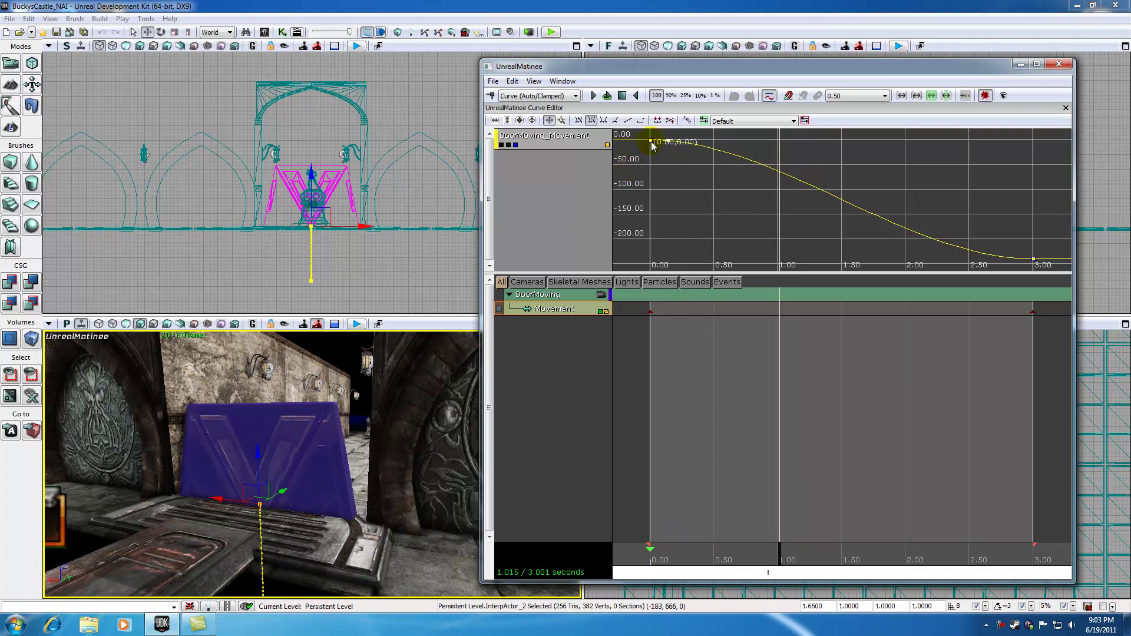
# - Preview Linear interpolation on the Z curve, then restore Curve (Auto/Clamped) with a bump to about +40
pyautogui.click(628, 120)
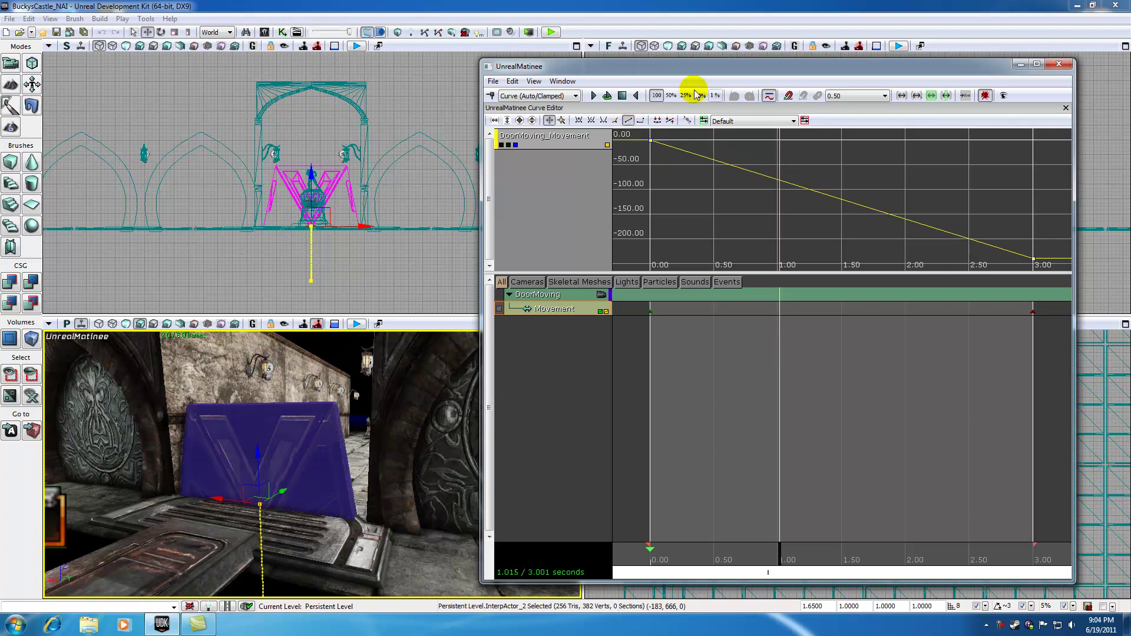
pyautogui.moveTo(783, 542); pyautogui.dragTo(694, 515)
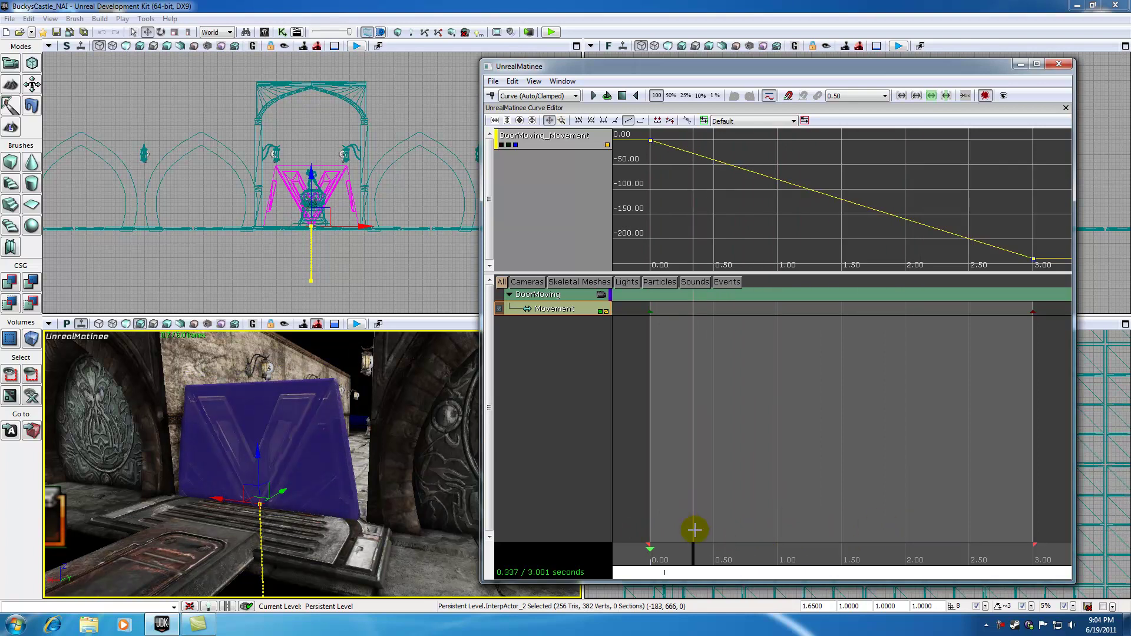
pyautogui.click(591, 121)
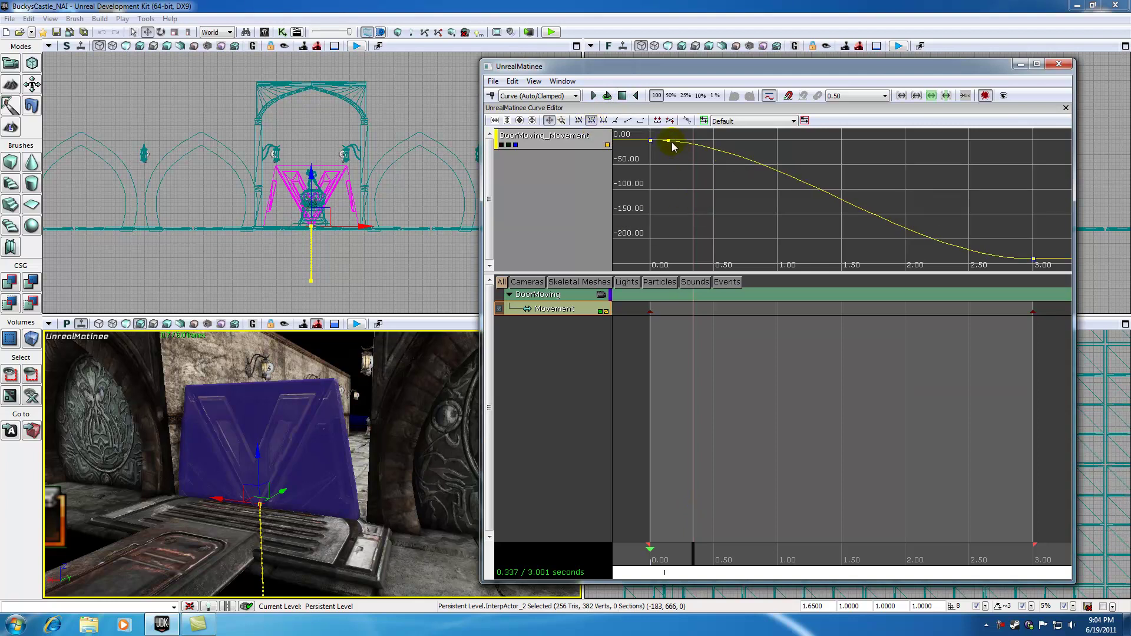
pyautogui.moveTo(652, 141)
pyautogui.moveTo(664, 157); pyautogui.dragTo(701, 170)
# - Reset the first key to Curve (Auto/Clamped) and drag its tangent up into a +40 overshoot
pyautogui.scroll(-3, 740, 202)
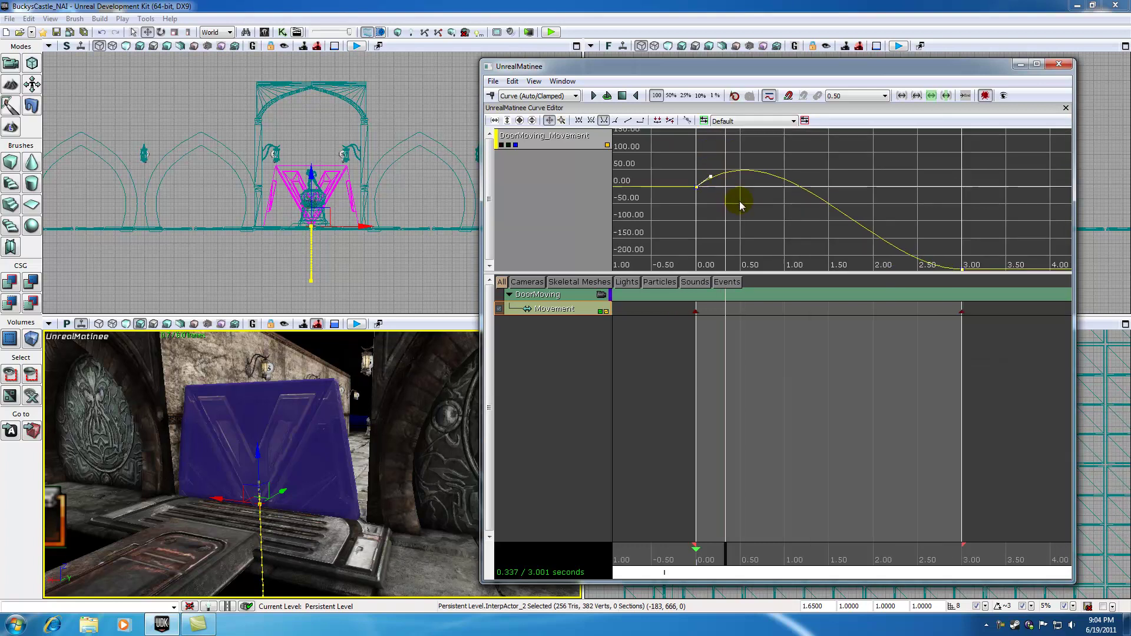
pyautogui.moveTo(742, 203); pyautogui.dragTo(740, 193)
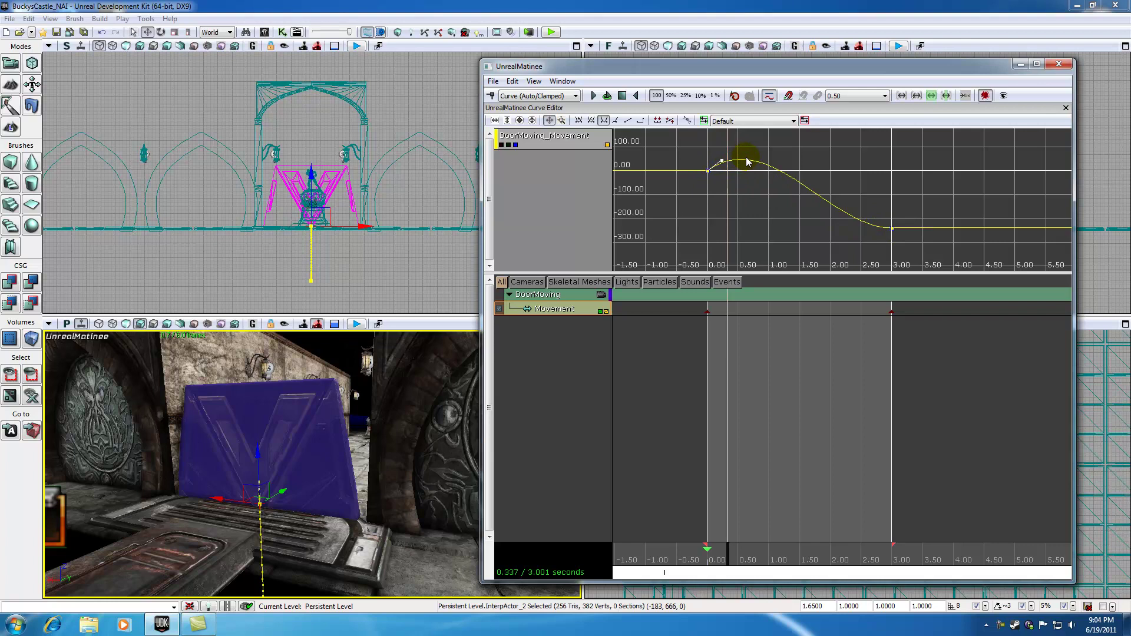
pyautogui.moveTo(720, 556)
pyautogui.mouseDown()
pyautogui.moveTo(707, 553)
pyautogui.moveTo(889, 555)
pyautogui.moveTo(709, 552)
pyautogui.moveTo(734, 555)
pyautogui.mouseUp()
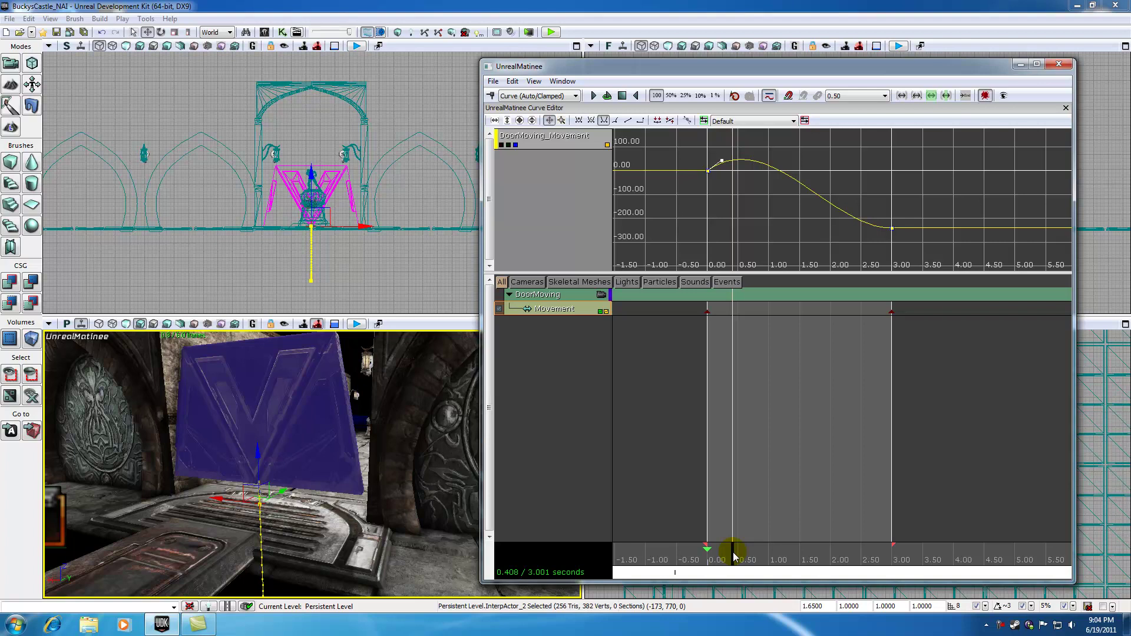
pyautogui.click(592, 121)
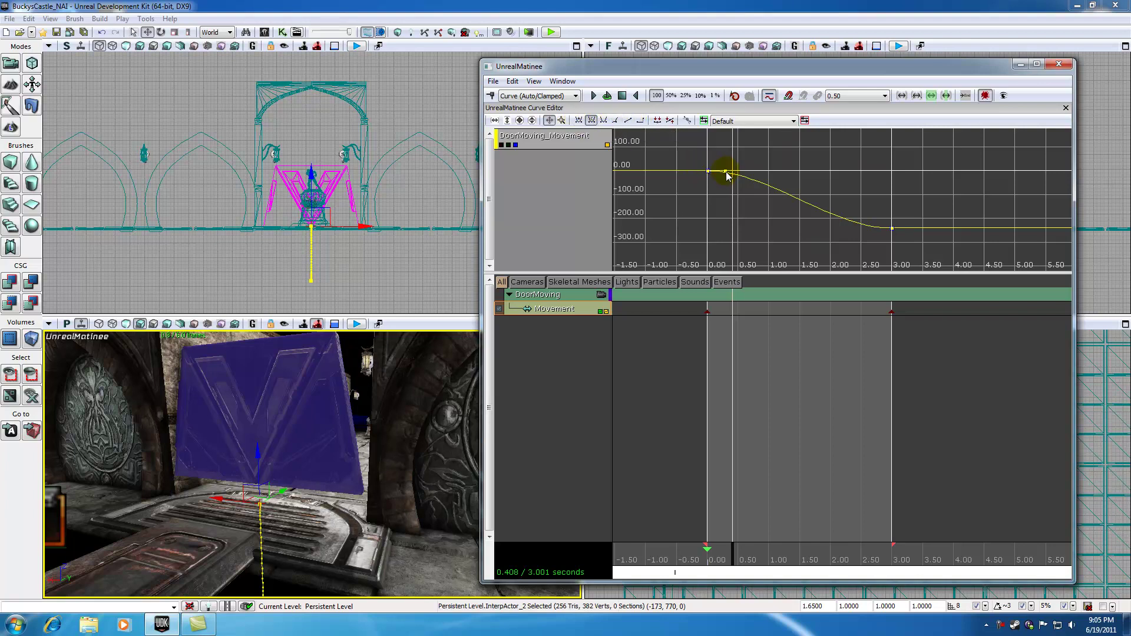
pyautogui.moveTo(728, 176)
pyautogui.mouseDown()
pyautogui.moveTo(722, 163)
pyautogui.moveTo(722, 198)
pyautogui.moveTo(723, 162)
pyautogui.mouseUp()
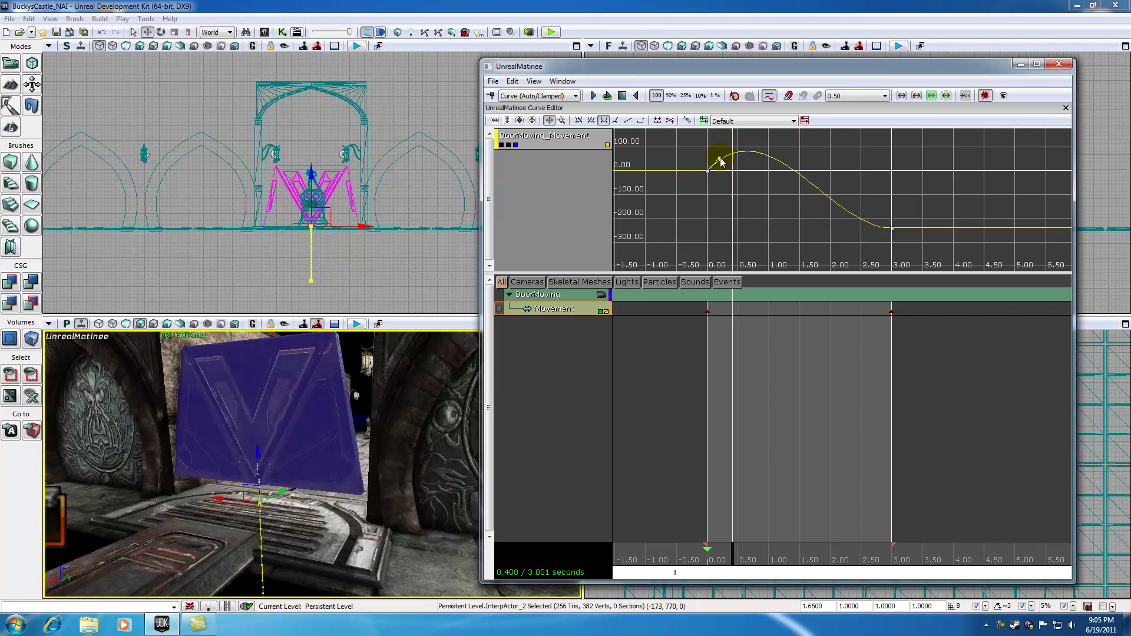
# - Fit the whole curve in view and center the overshoot peak near +60
pyautogui.click(519, 121)
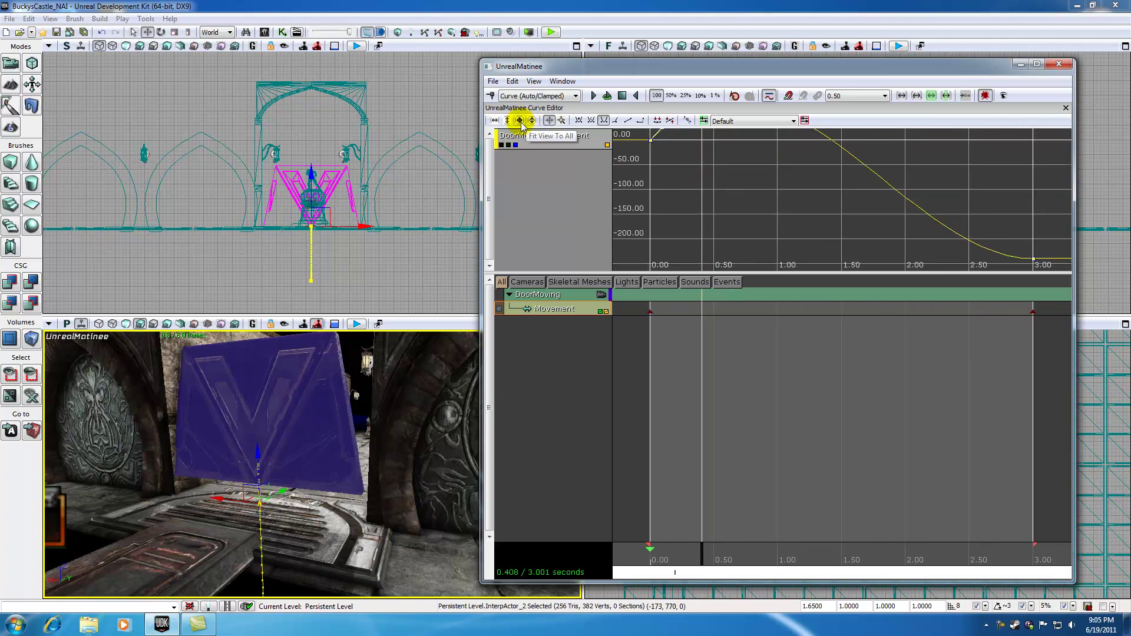
pyautogui.moveTo(765, 194); pyautogui.dragTo(787, 236)
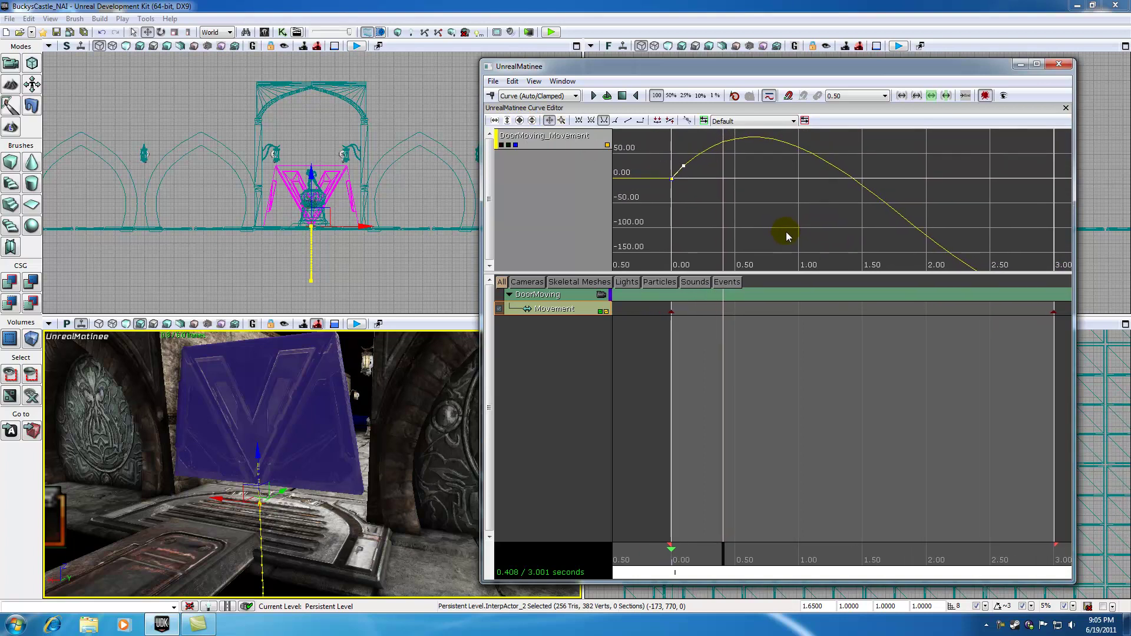